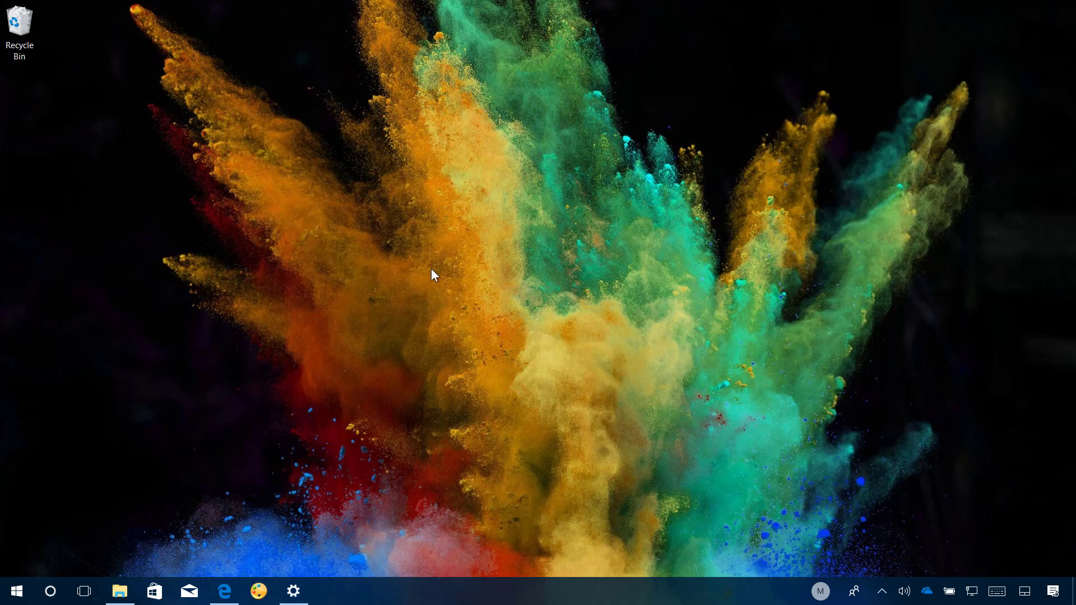
left_click(293, 591)
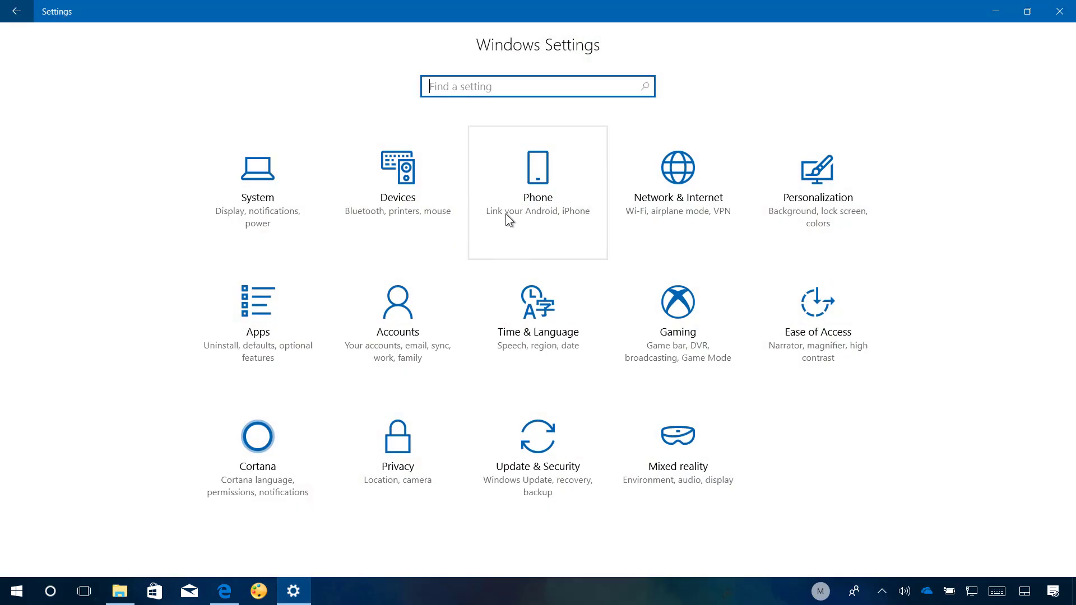
left_click(536, 183)
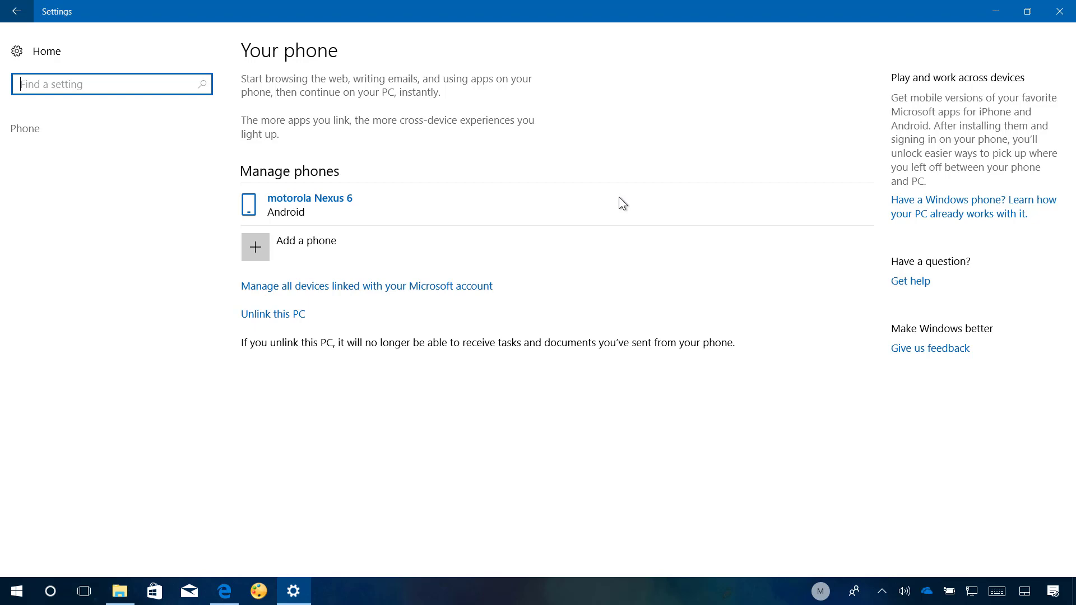
left_click(109, 52)
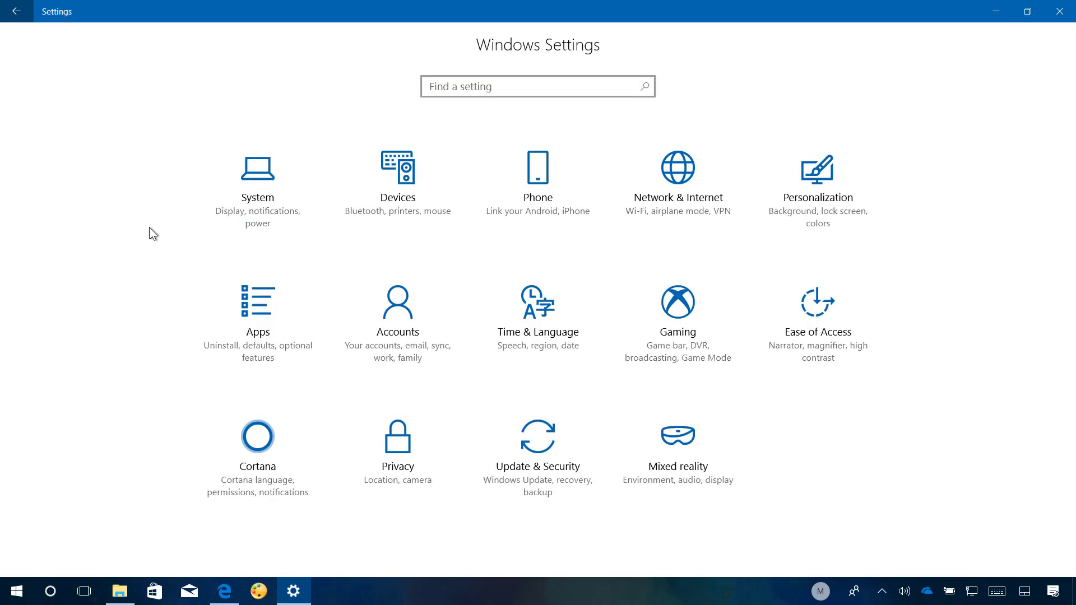
left_click(254, 298)
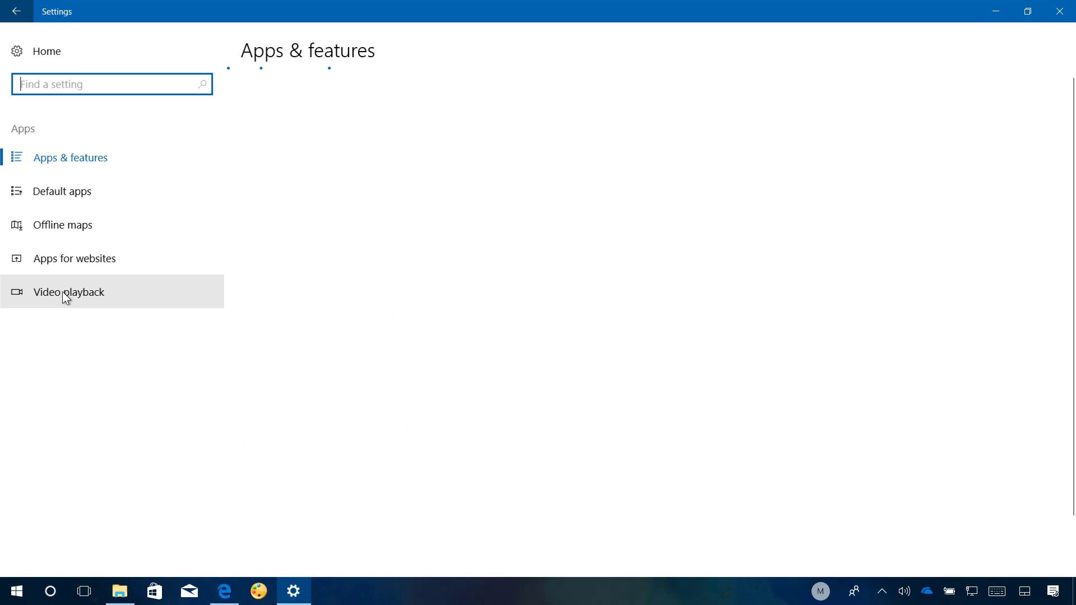
left_click(66, 261)
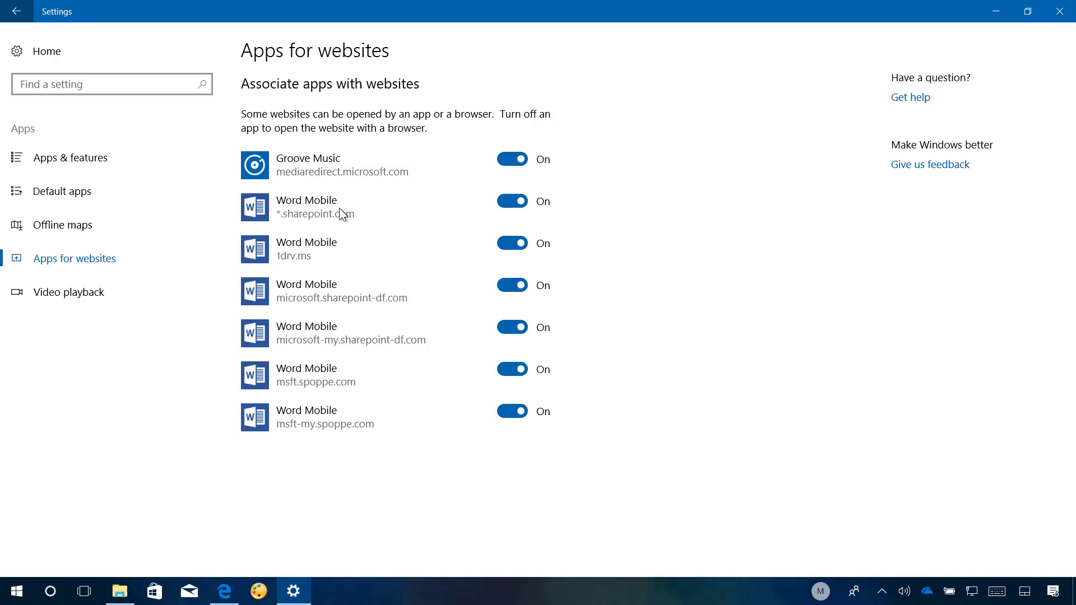
left_click(110, 60)
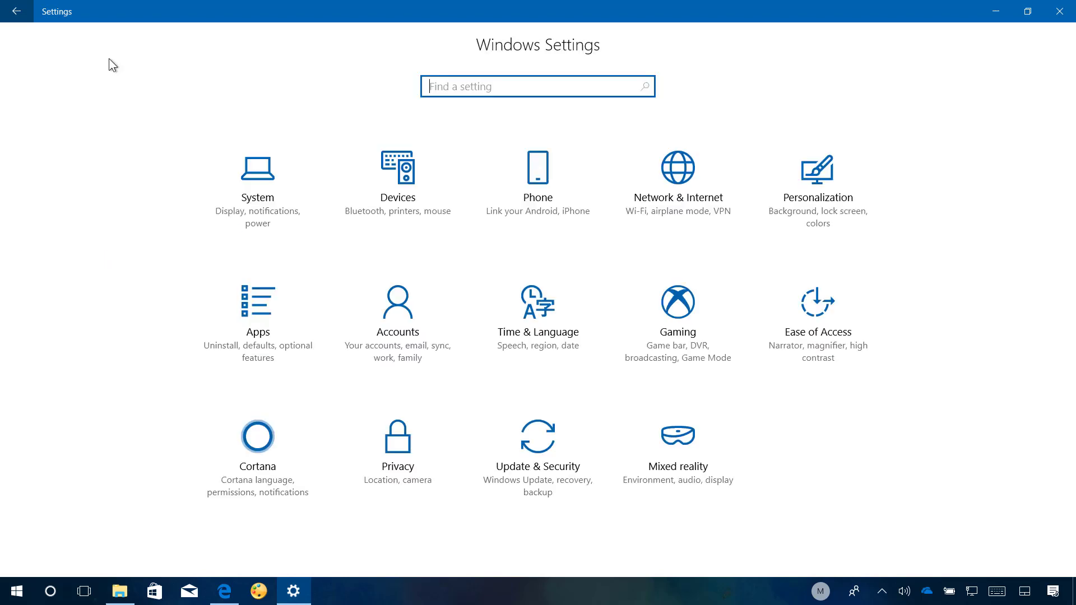
Go to the Wi-Fi page under Network & Internet in Settings
left_click(679, 204)
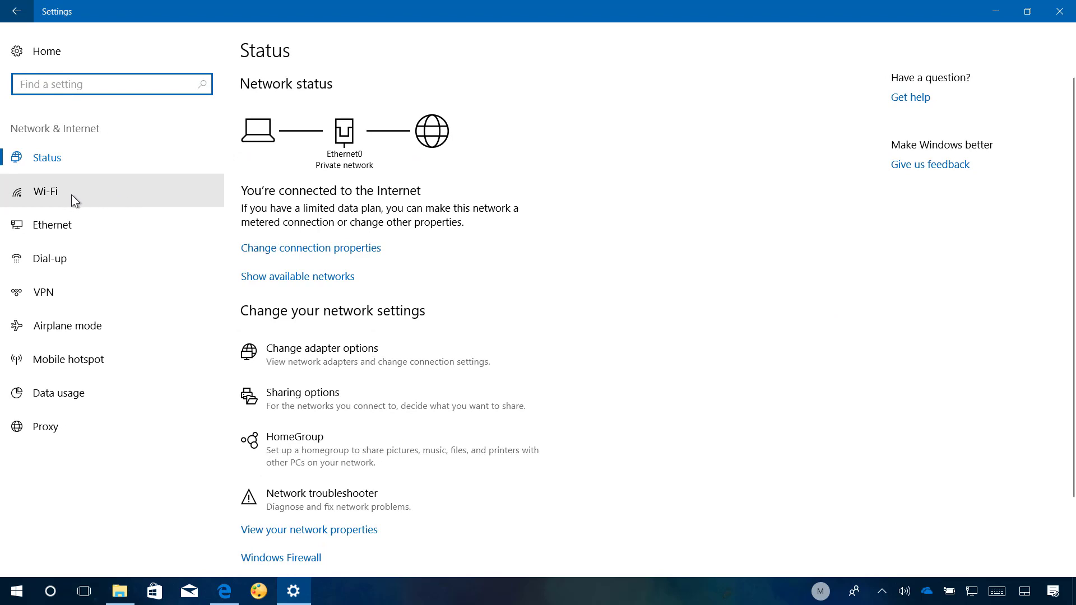
left_click(71, 194)
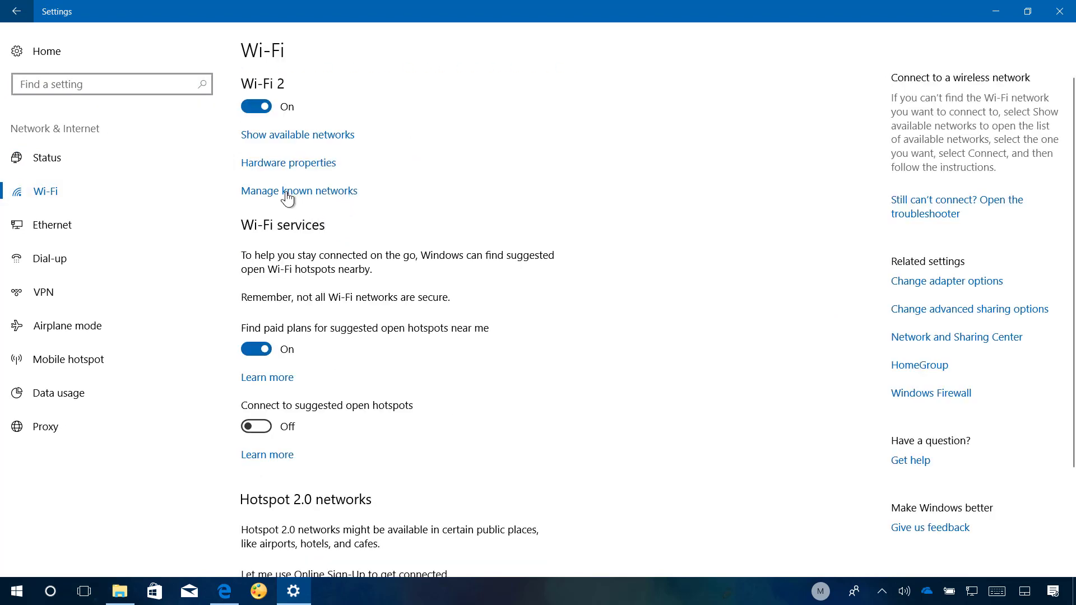
left_click(286, 168)
Connect to the tsunami Wi-Fi network from the taskbar network list
left_click(973, 591)
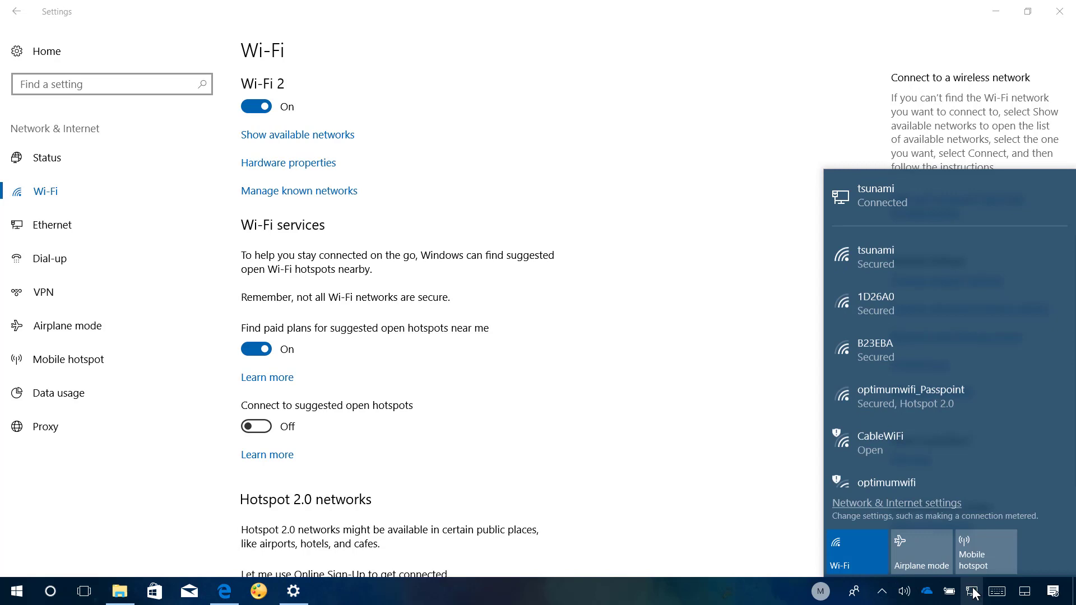
left_click(898, 265)
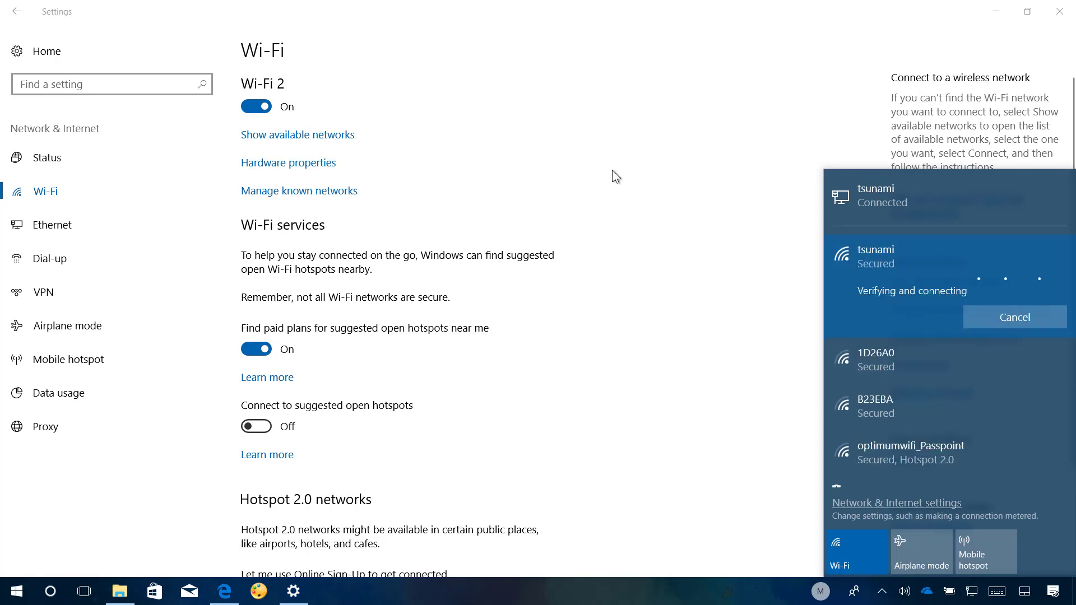
left_click(613, 172)
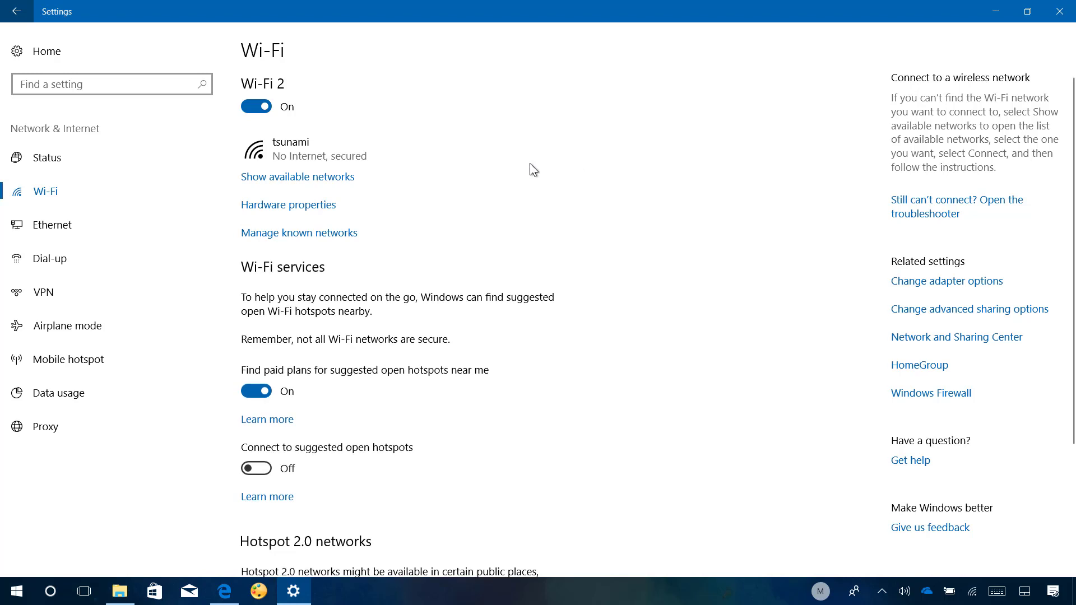
Open tsunami's properties to see 802.11ac, WPA2-Personal and 5 GHz details
left_click(329, 157)
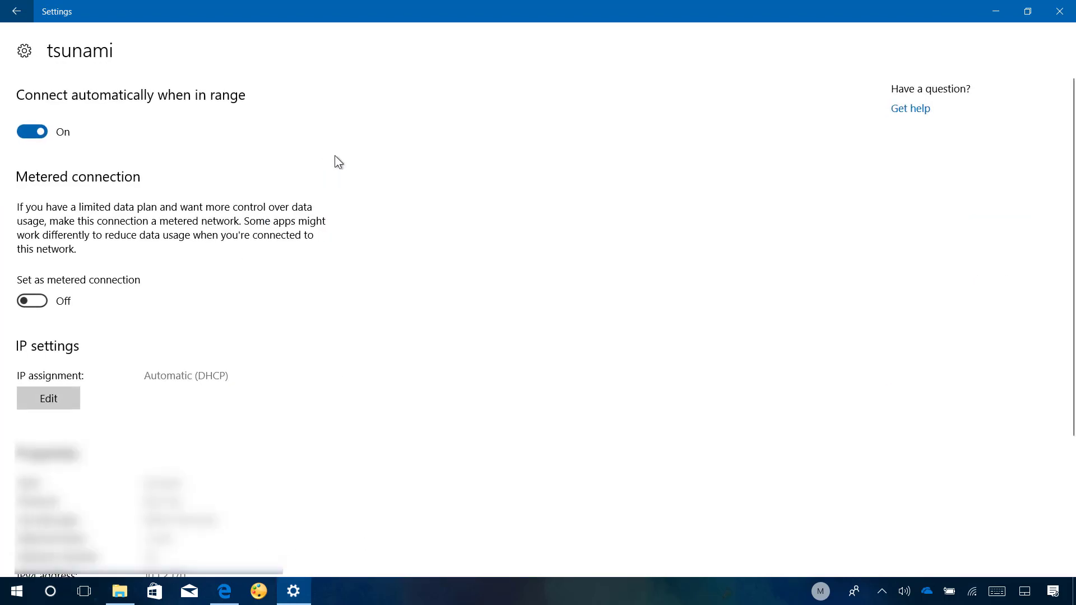
scroll(336, 162, "down", 3)
scroll(337, 160, "down", 1)
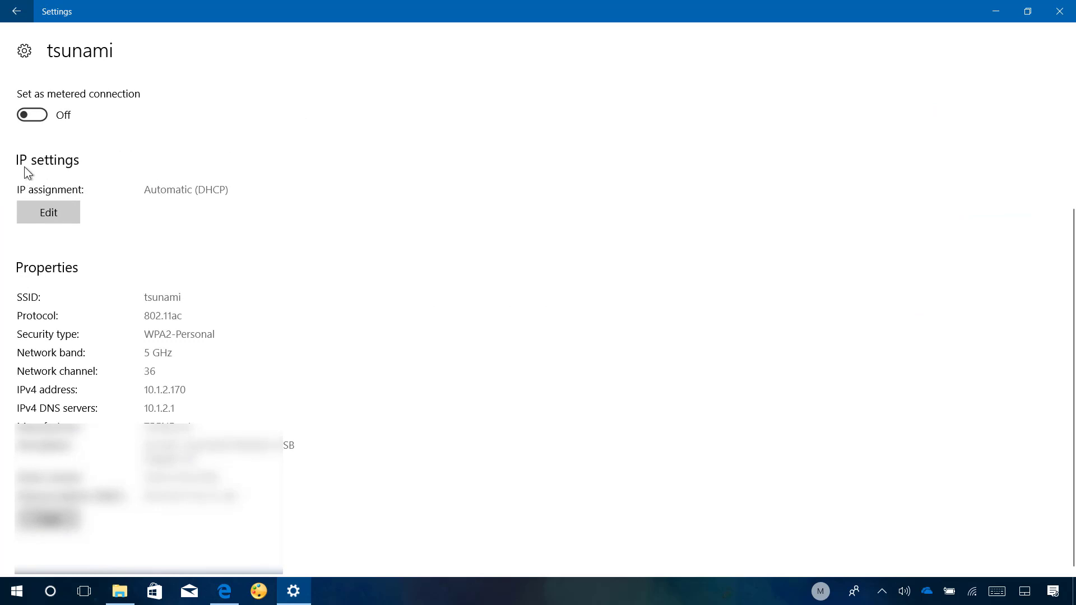
left_click(48, 214)
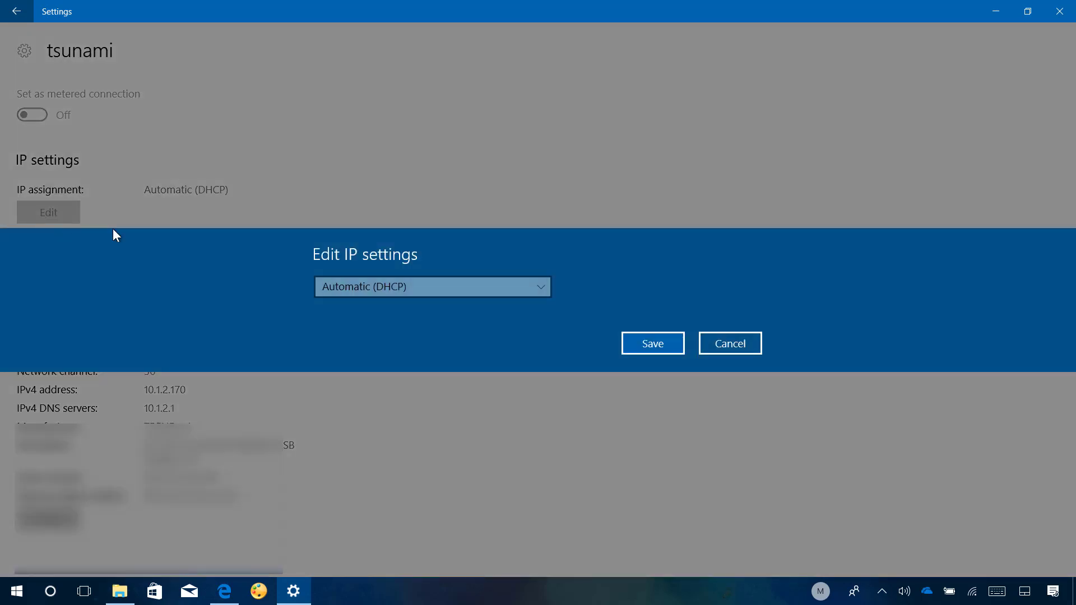
left_click(437, 286)
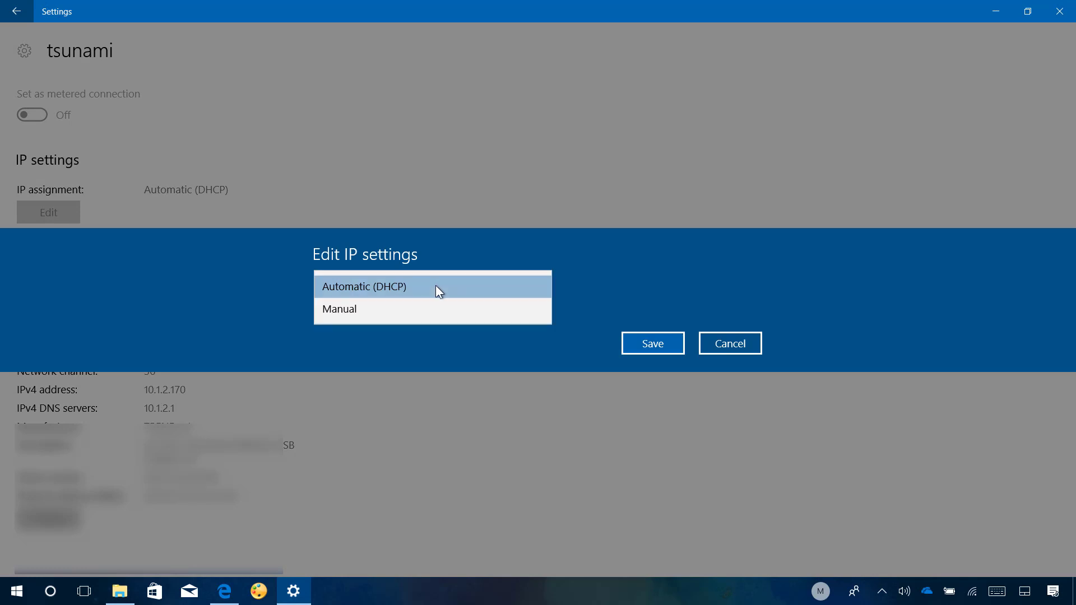
left_click(420, 311)
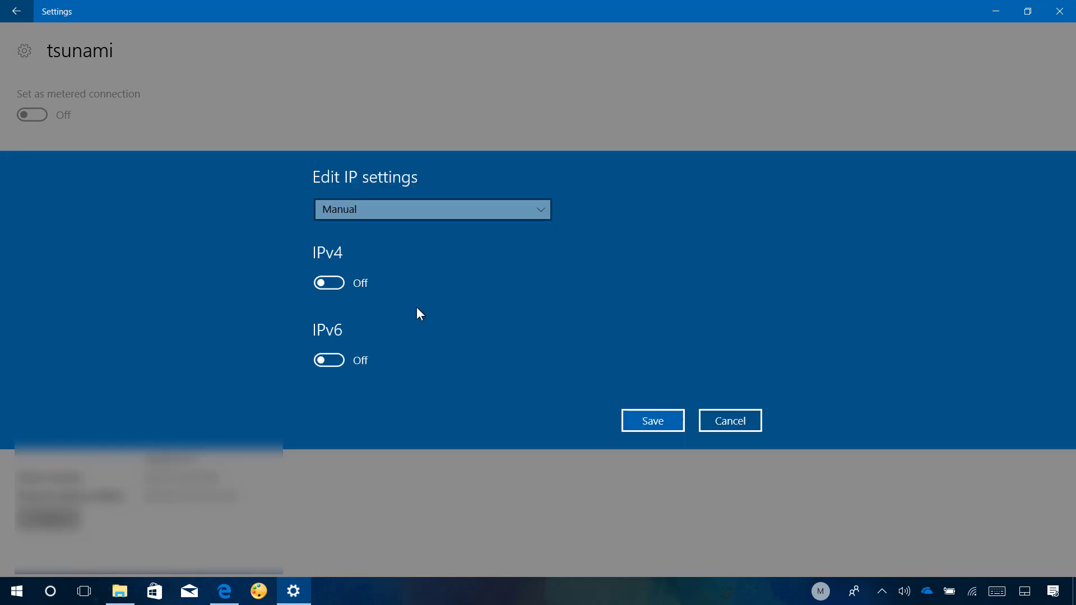
left_click(337, 284)
left_click(389, 218)
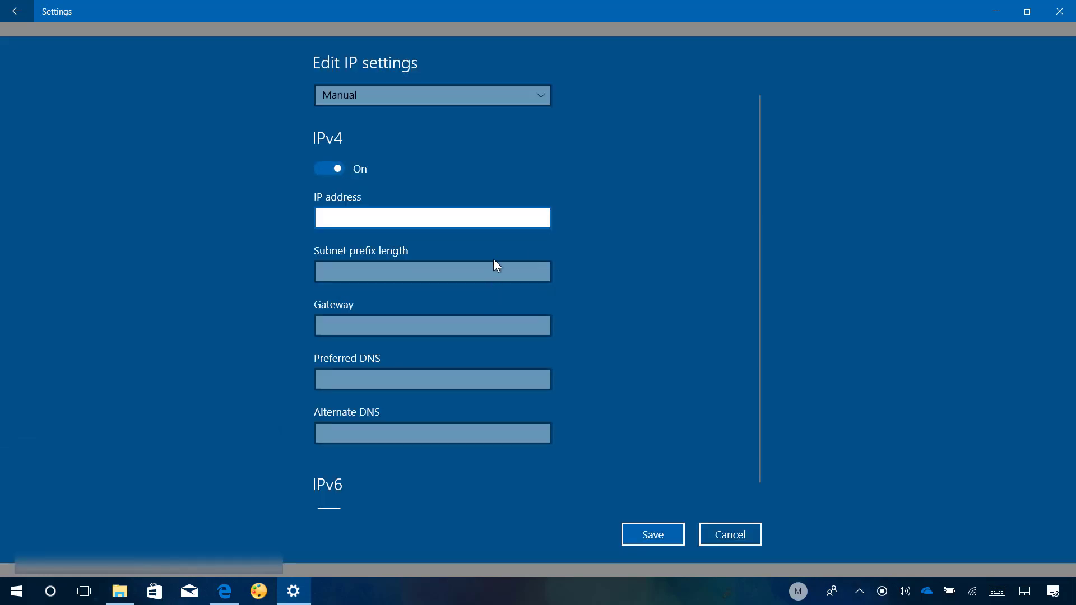
scroll(448, 336, "down", 1)
left_click(336, 472)
scroll(596, 307, "down", 5)
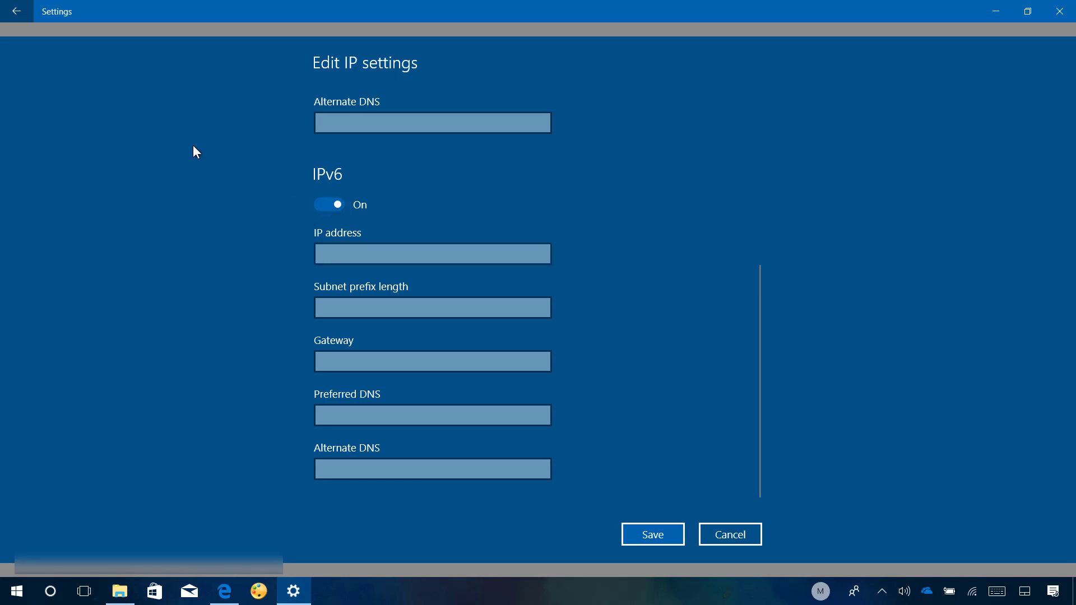
left_click(730, 535)
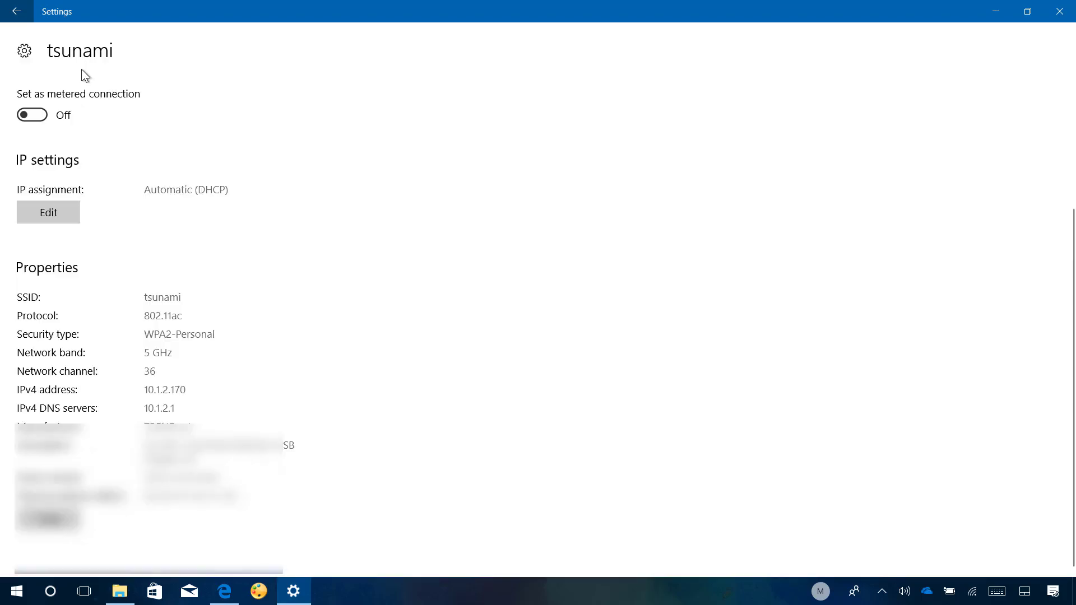
Open the wired tsunami Ethernet connection, showing Private profile and IPv4 address 10.1.2.220
left_click(16, 12)
left_click(94, 219)
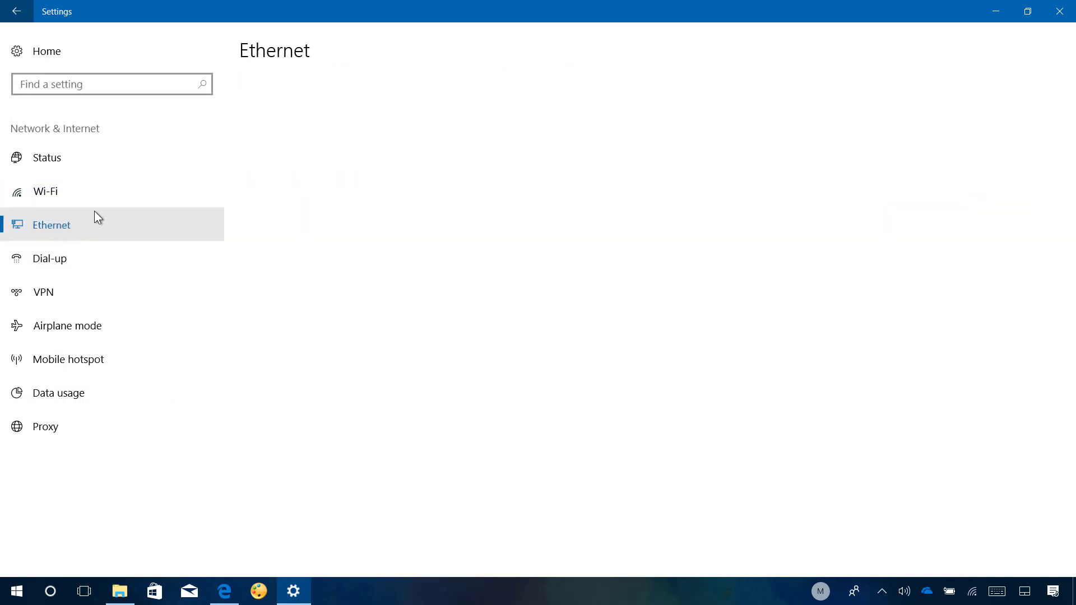
left_click(298, 137)
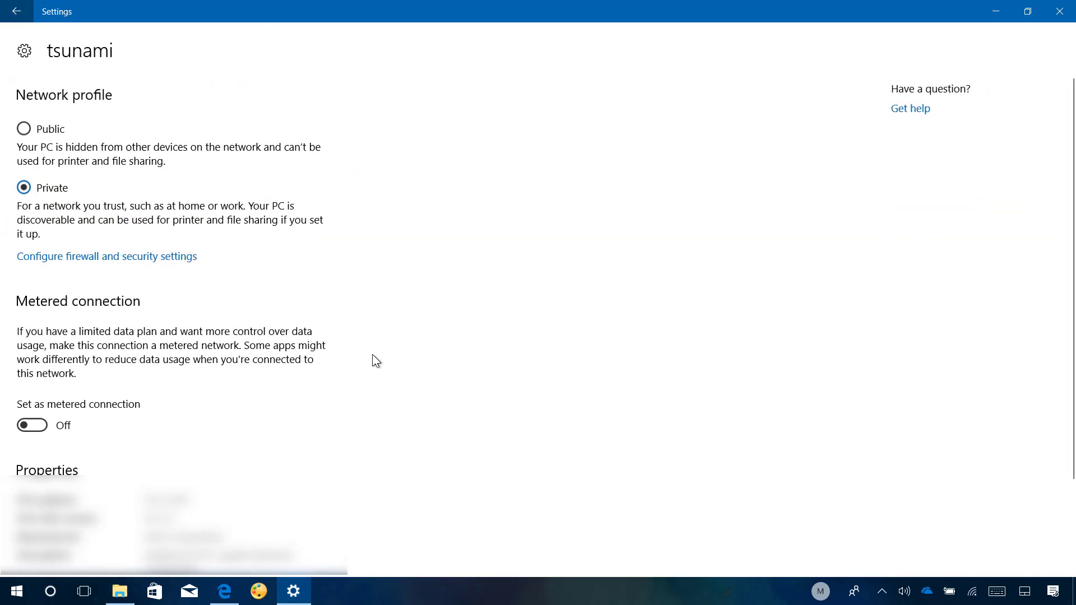
scroll(372, 354, "down", 2)
scroll(372, 355, "up", 2)
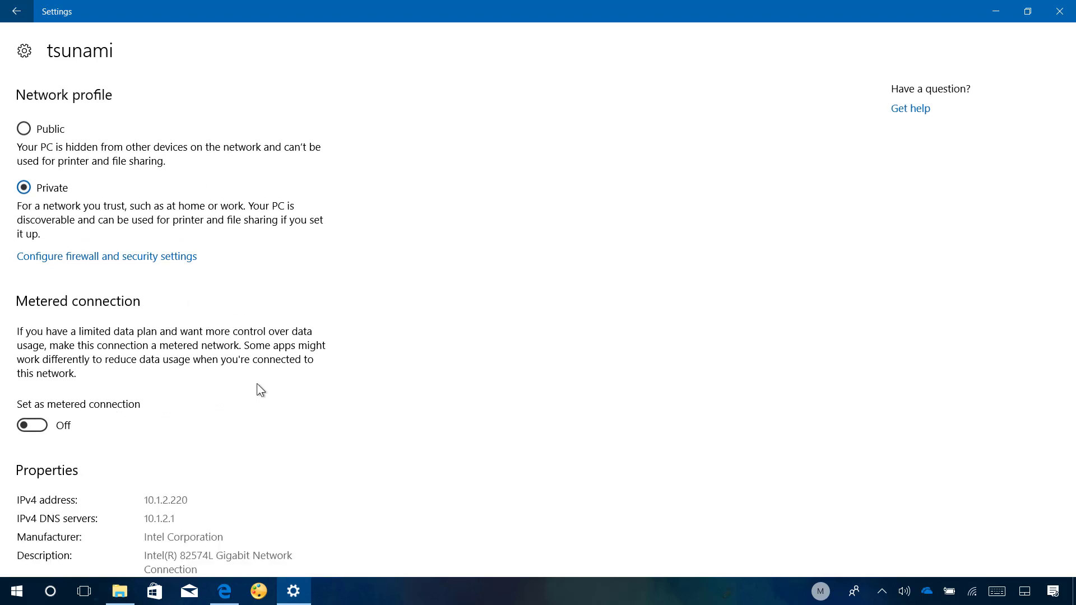
Minimize the Settings window from its title bar to reveal the wallpaper
left_click(995, 18)
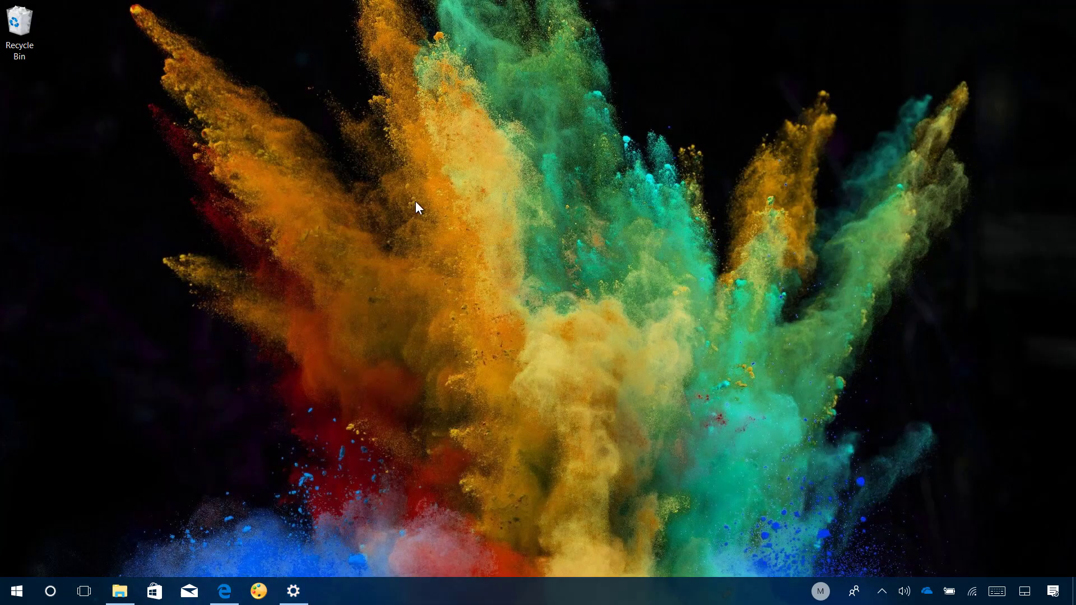